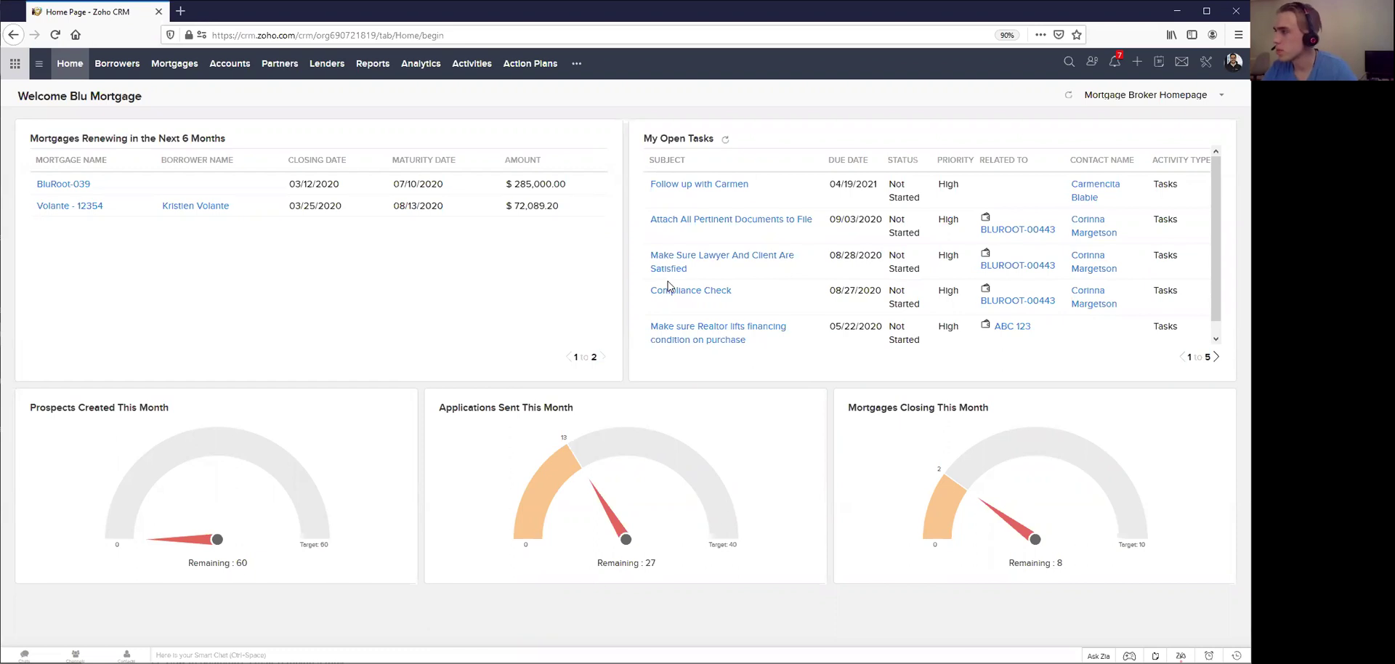
Step: Refresh the CRM and open the installed Filogix Import Extension's stage mapping settings for editing
key(F5)
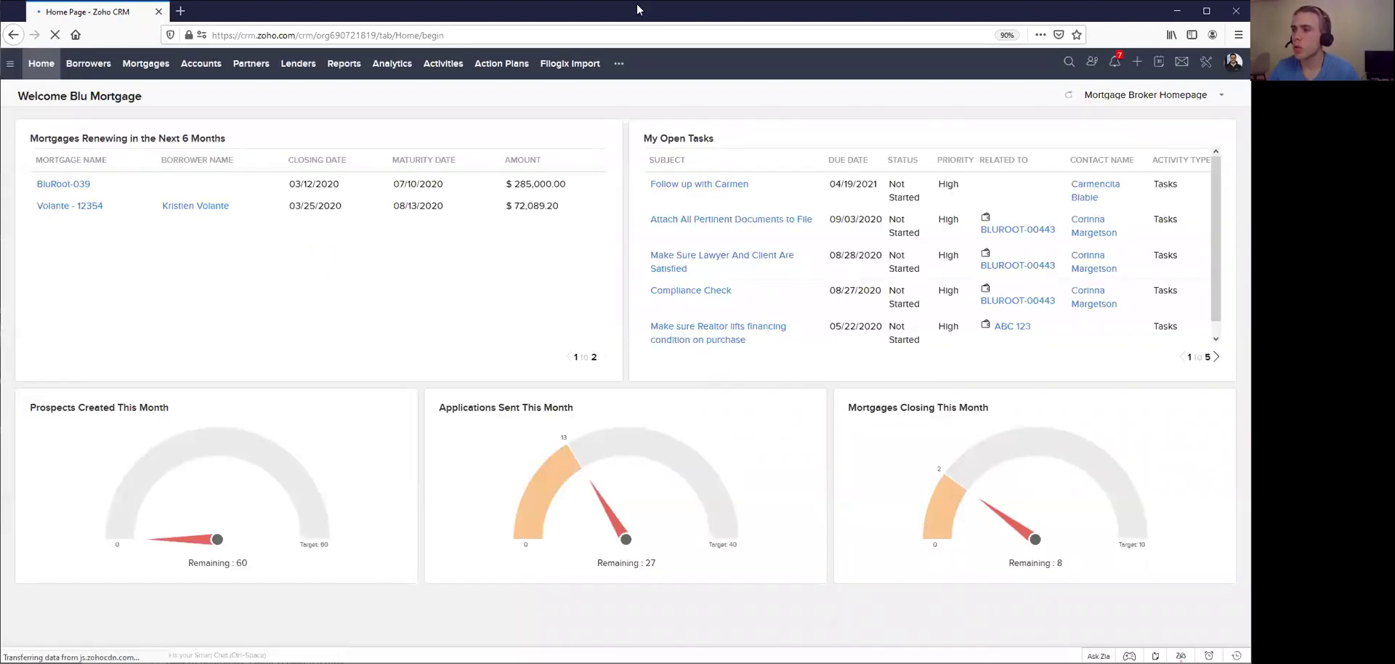
click(1202, 65)
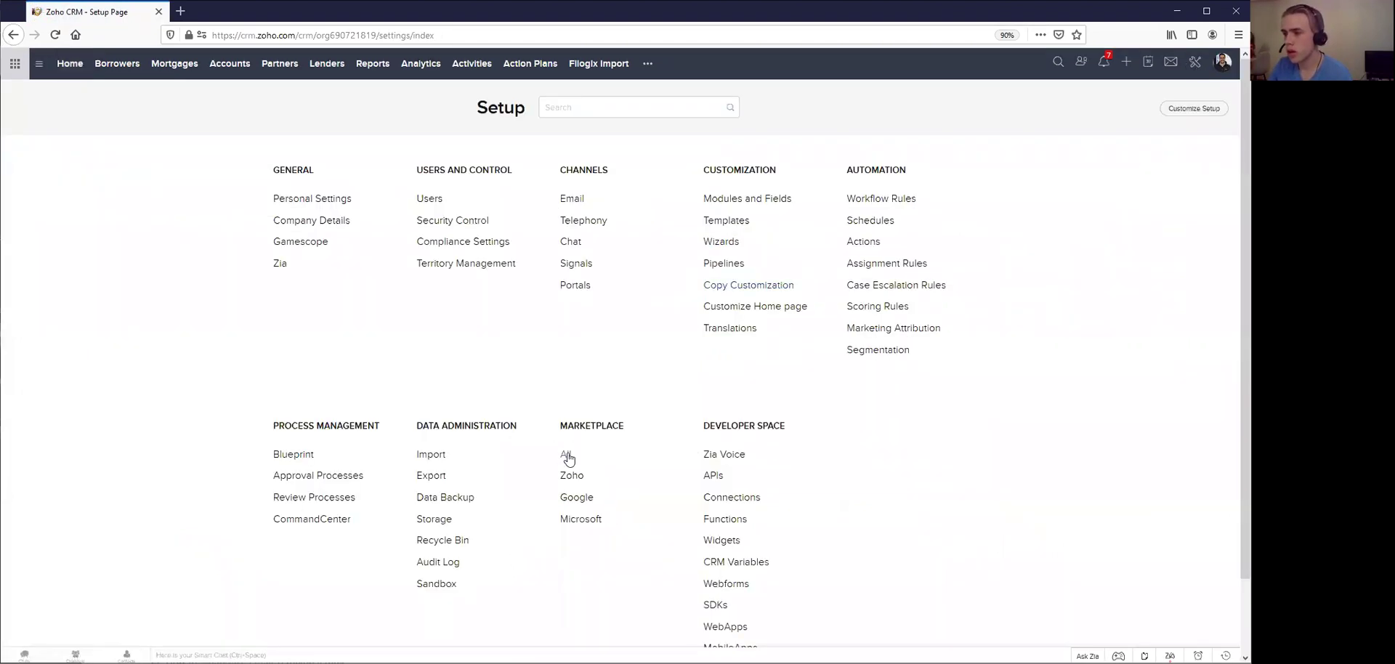
click(569, 455)
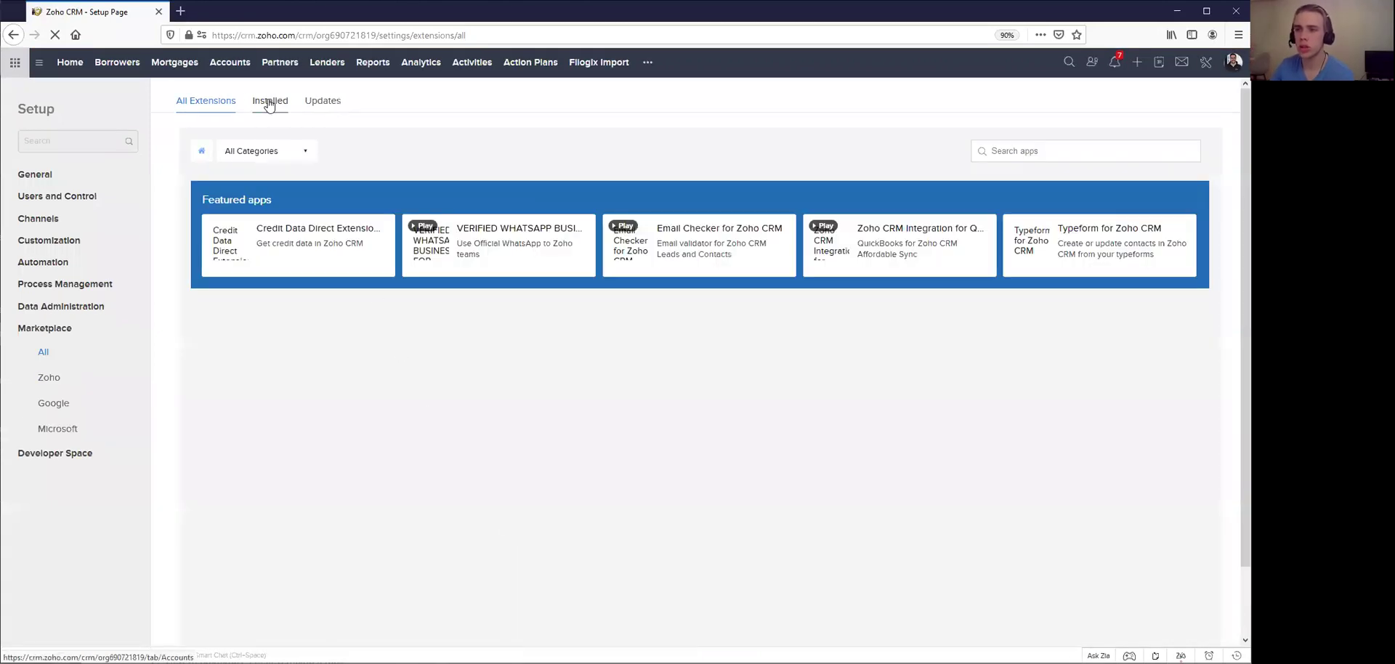
click(264, 103)
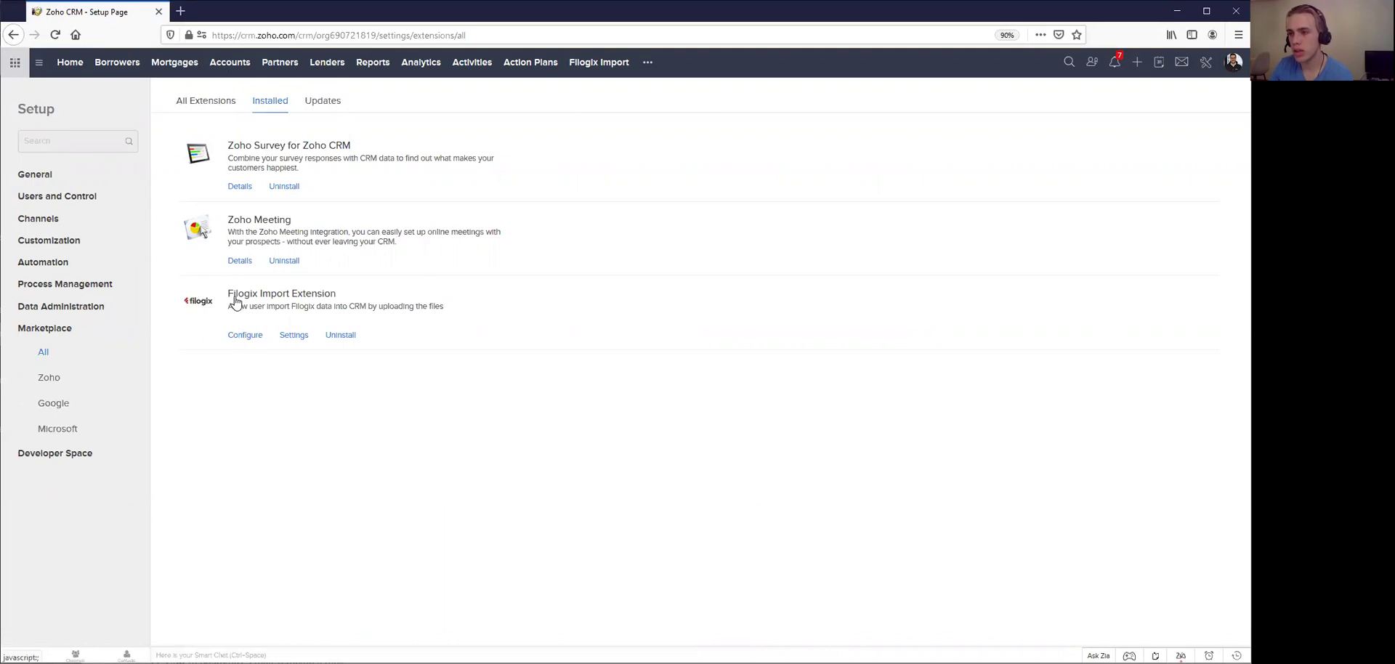
click(246, 335)
scroll(254, 346, down, 2)
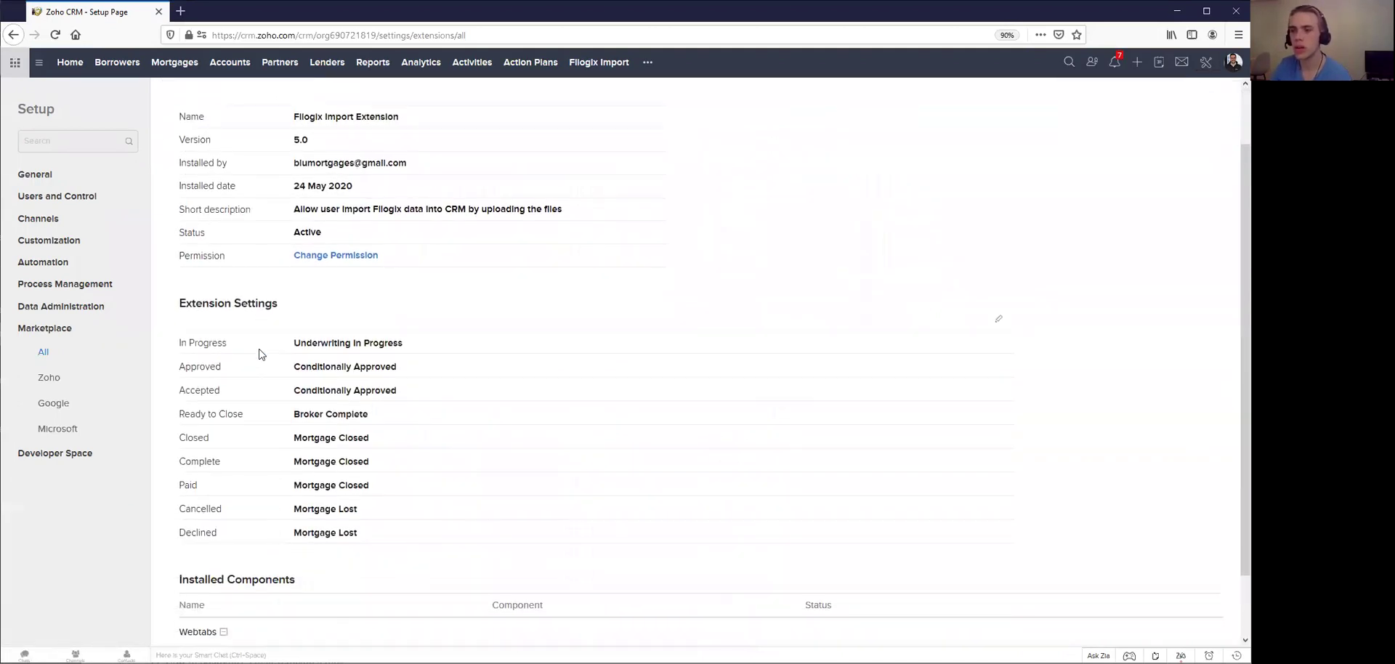
click(999, 321)
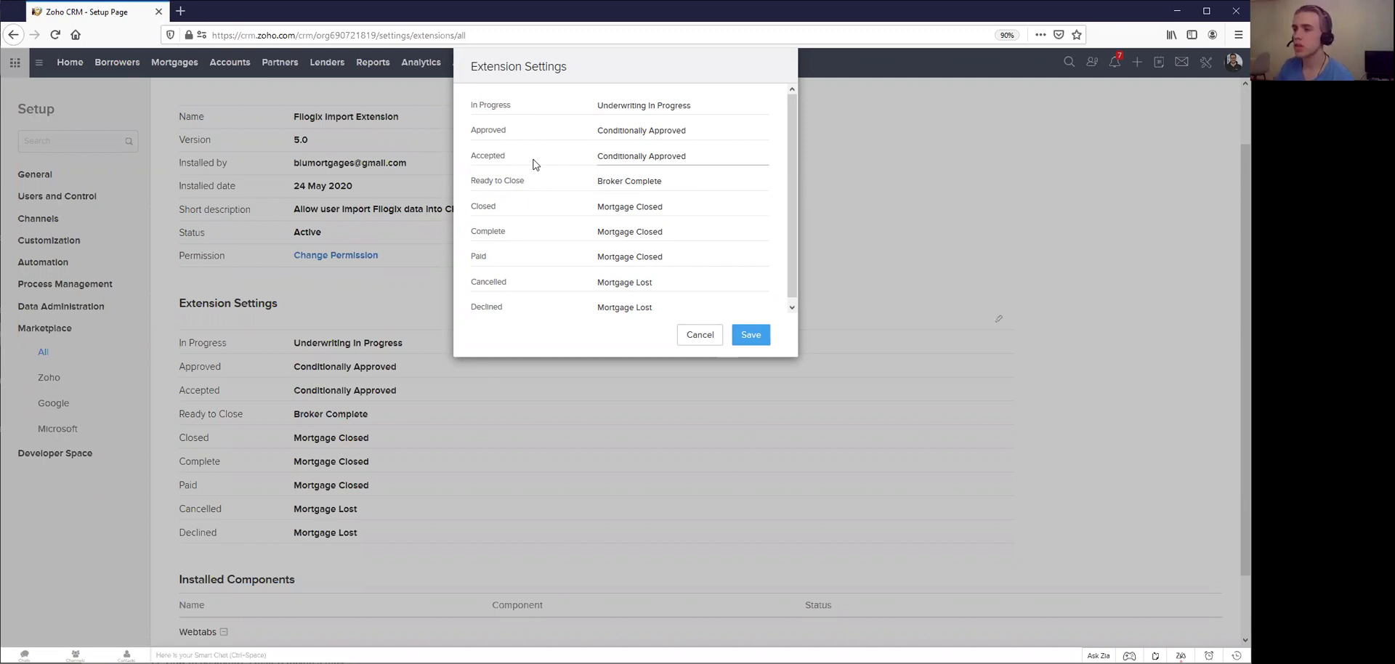
Step: Change the extension's Approved status mapping to Underwriting In Progress
drag(485, 129, 489, 130)
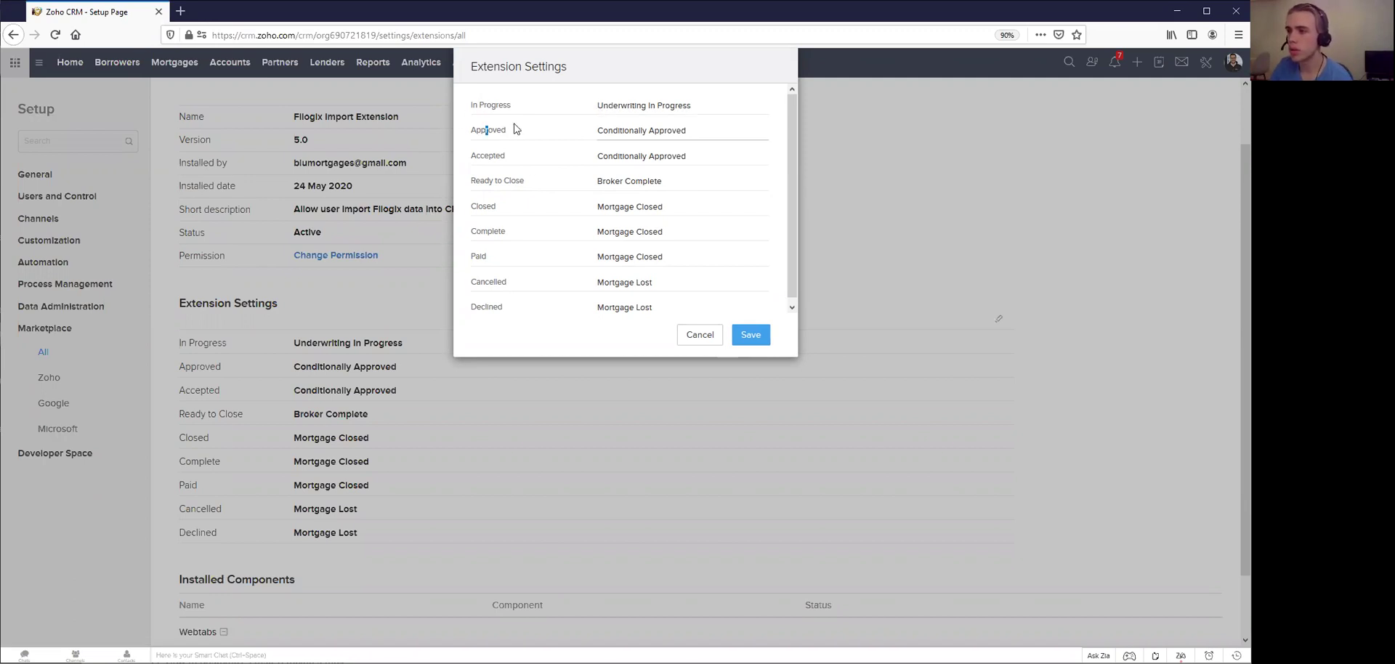
click(507, 135)
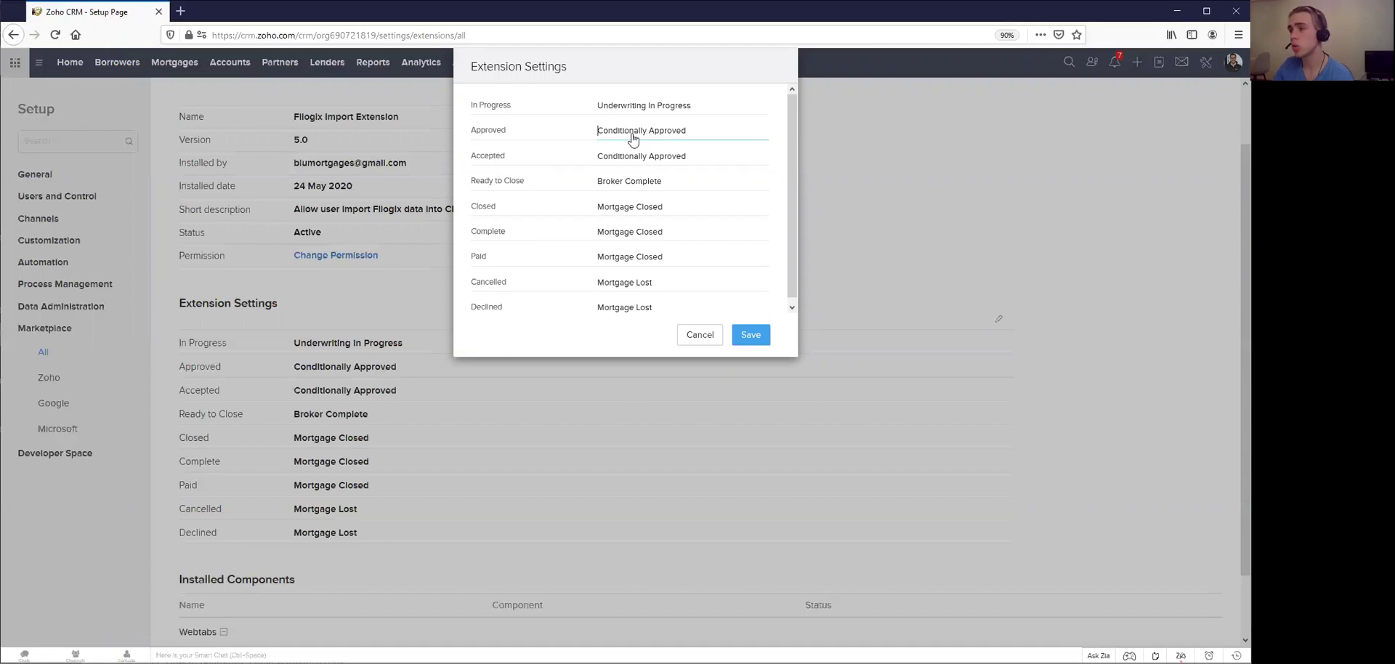
triple_click(686, 133)
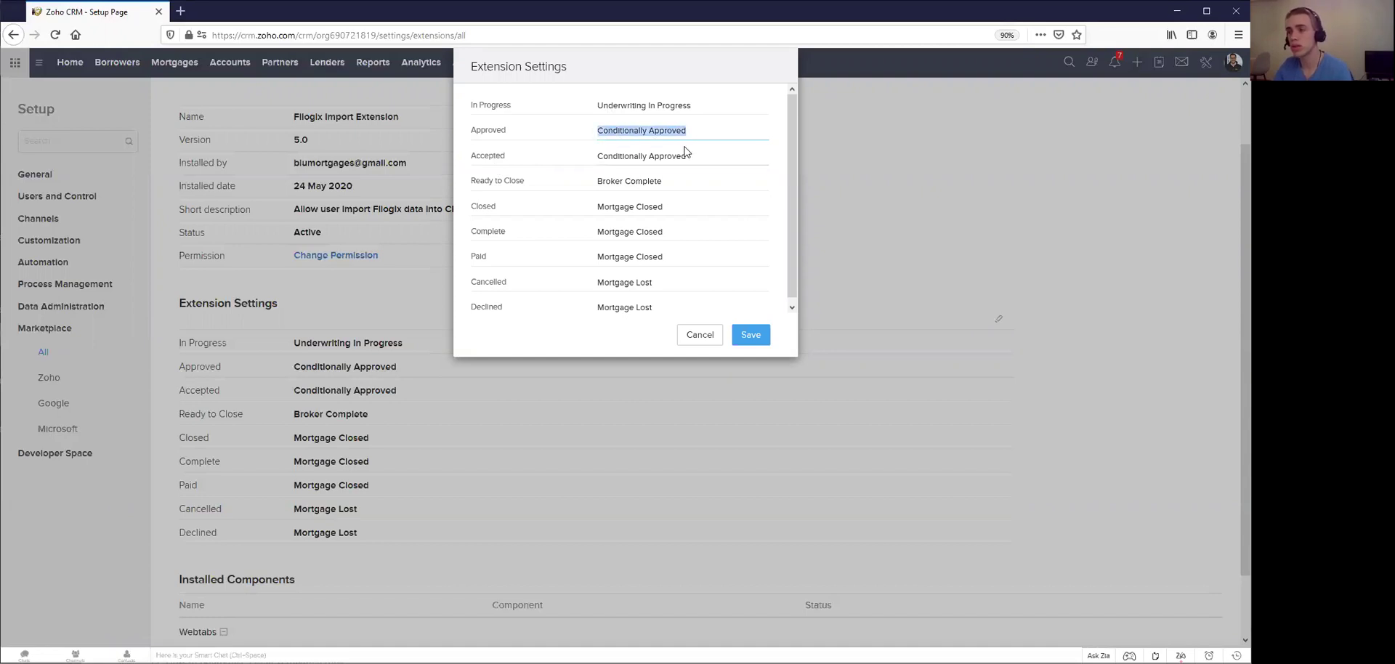
click(664, 158)
double_click(661, 133)
triple_click(661, 133)
text(Underwriting In Progrss)
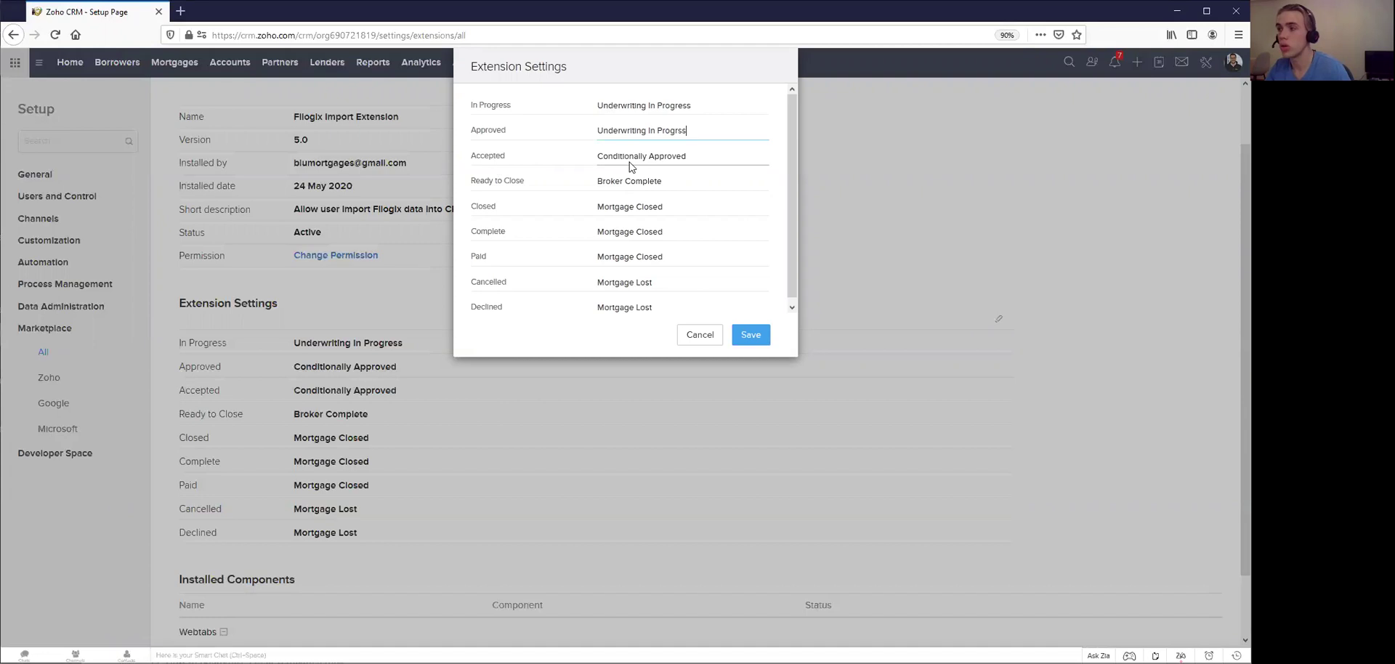
key(BackSpace)
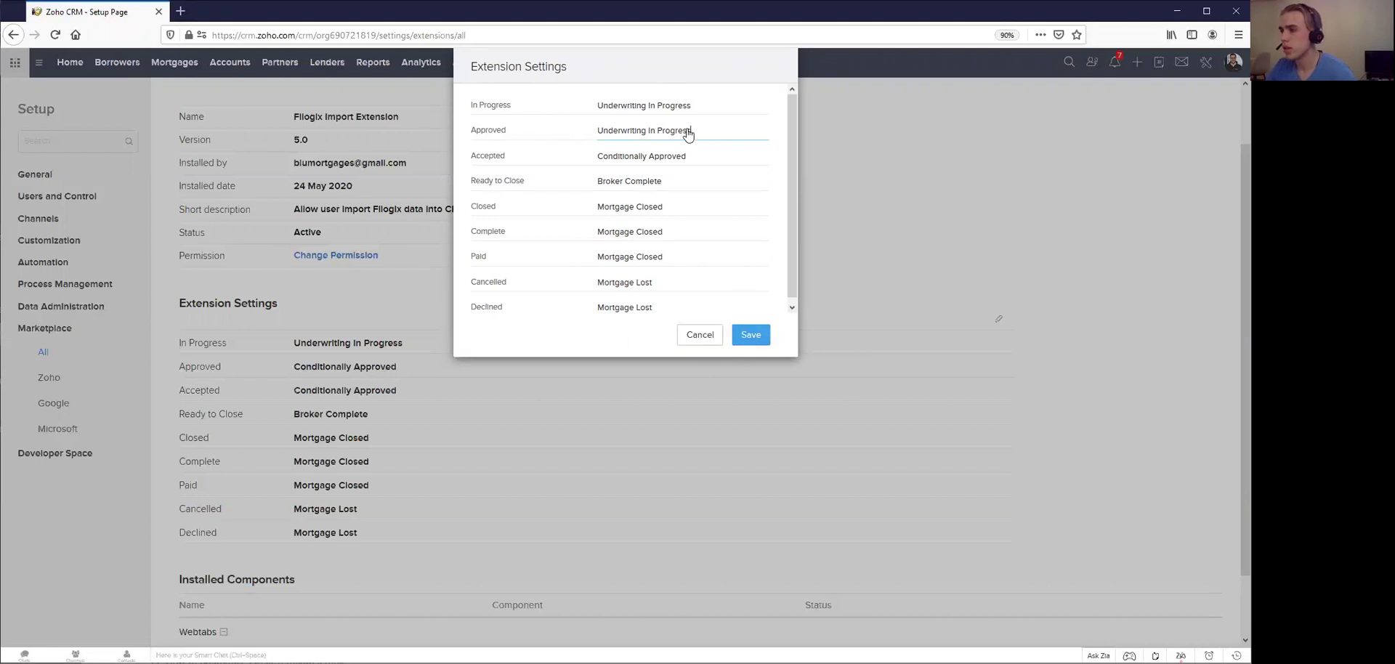
Step: Set the Approved status mapping to Conditionally Approved and save the extension settings
drag(688, 135, 588, 135)
text(Condit)
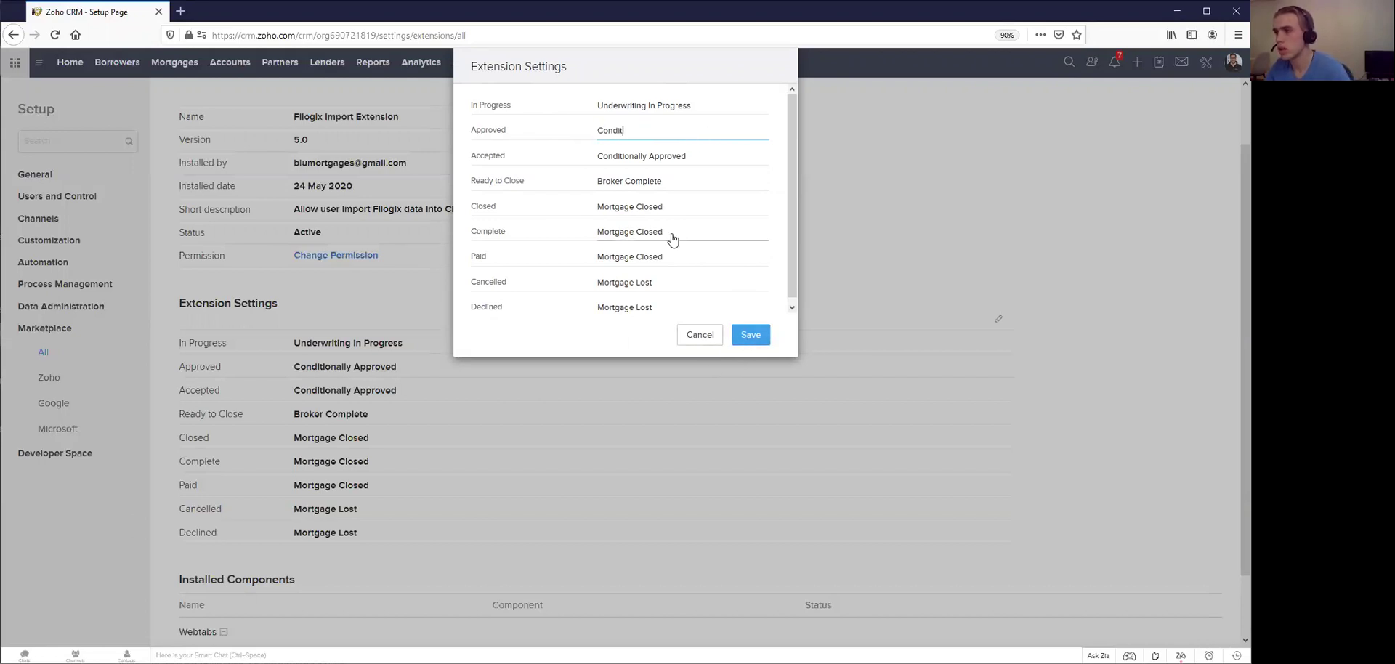
text(ionally APPRO)
key(BackSpace)
key(BackSpace)
key(BackSpace)
text(proved)
click(751, 335)
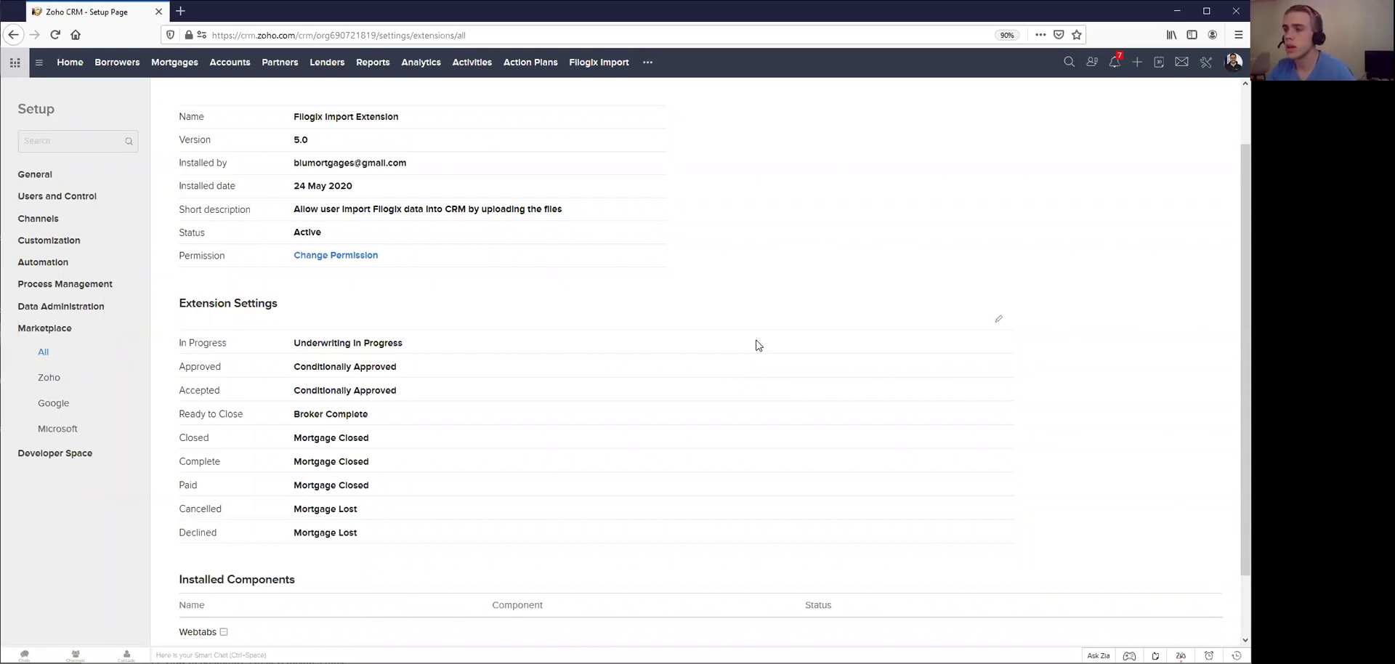
Step: Import the CSV file Filogix Sample Import v02 through the Filogix Import widget
scroll(748, 206, up, 1)
click(607, 72)
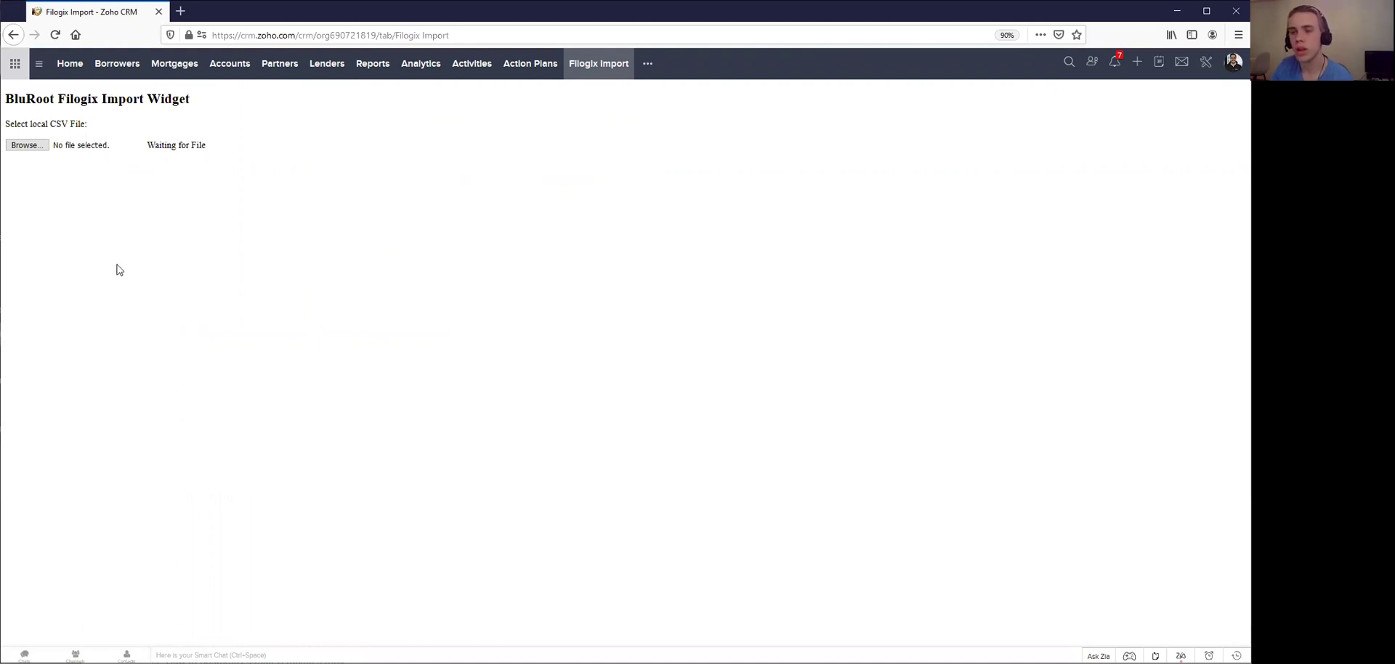
click(32, 147)
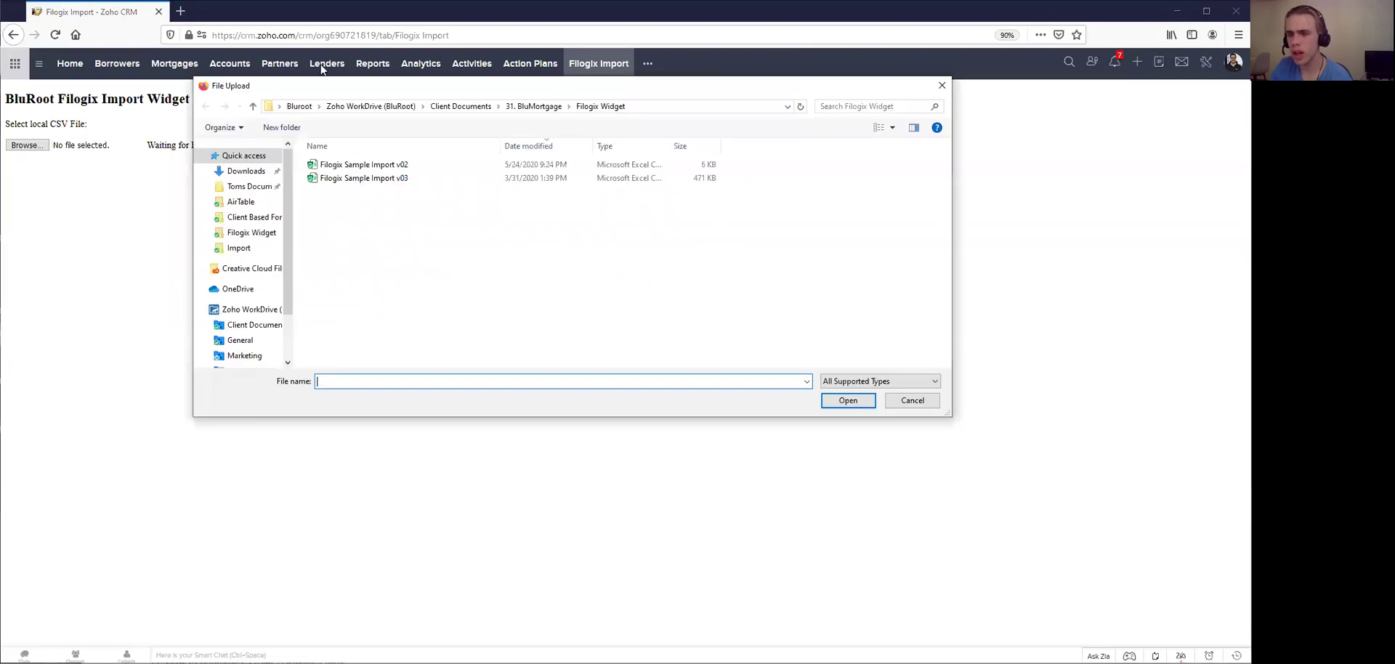
click(379, 172)
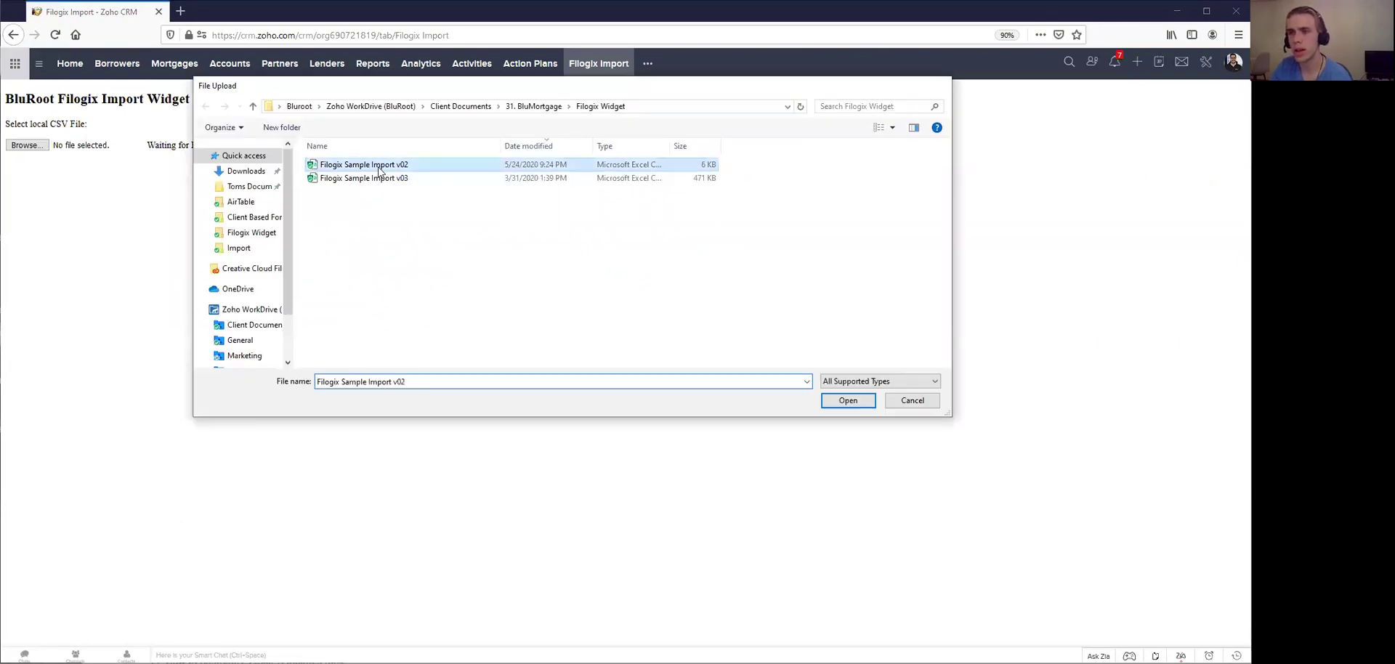
double_click(380, 171)
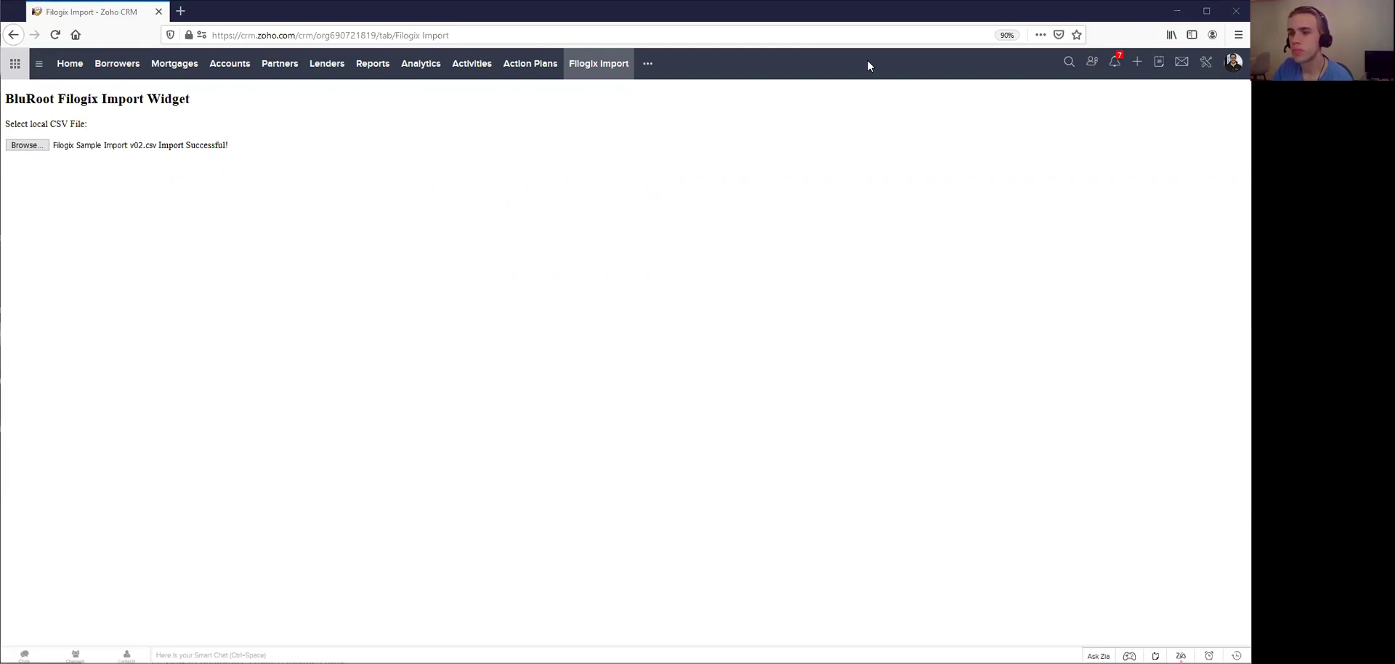
click(555, 318)
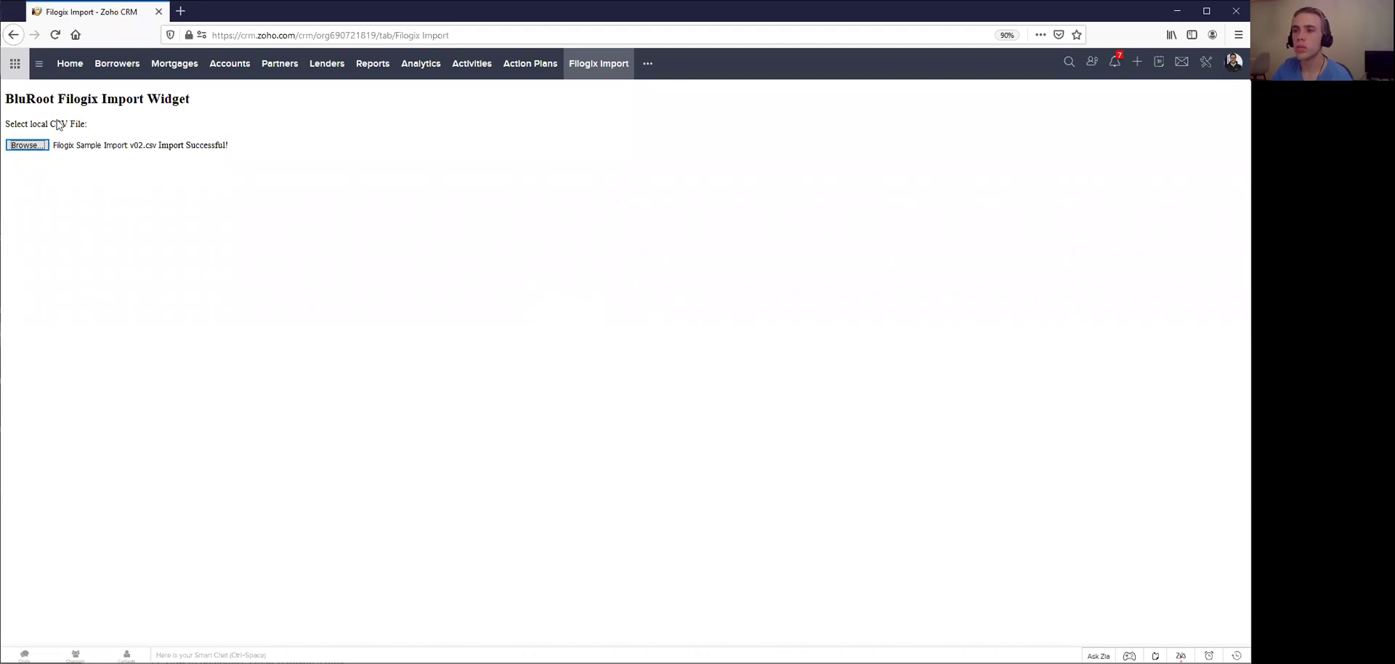
drag(158, 144, 137, 290)
click(282, 348)
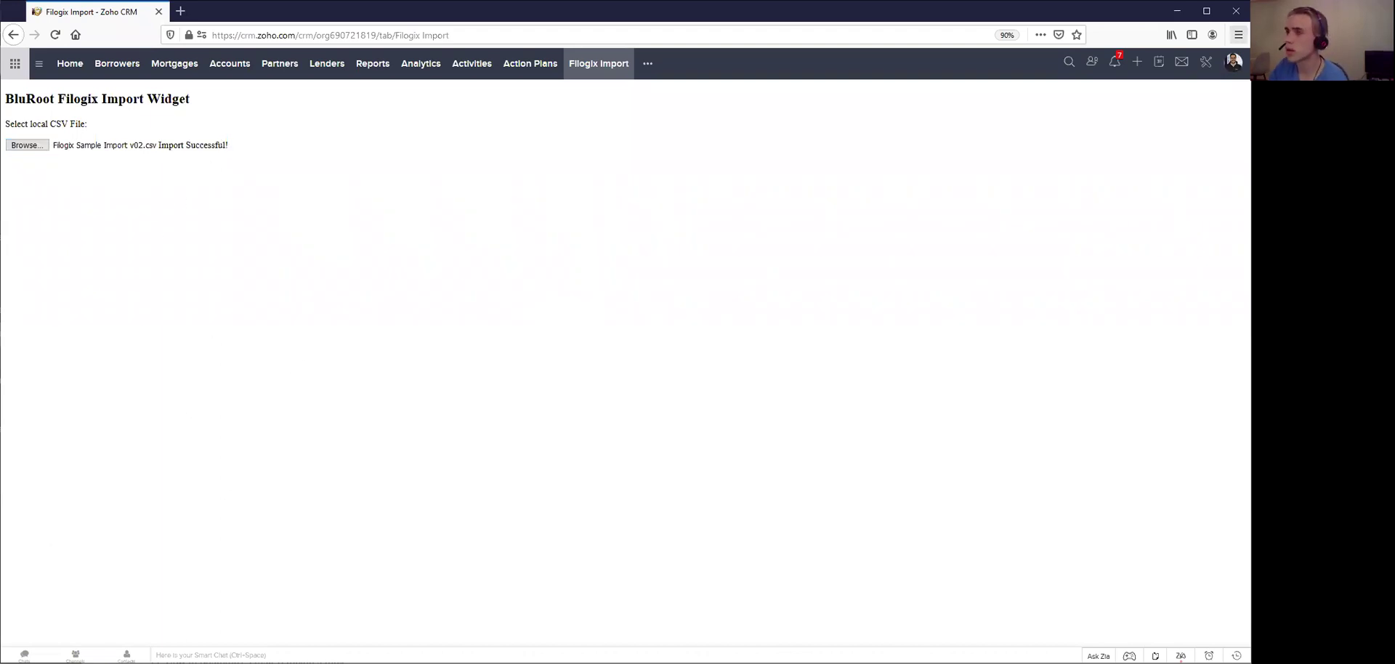
Step: Load crm.zoho.com in a new browser tab and open the latest updated mortgage from the setup's audit log
key(ctrl+t)
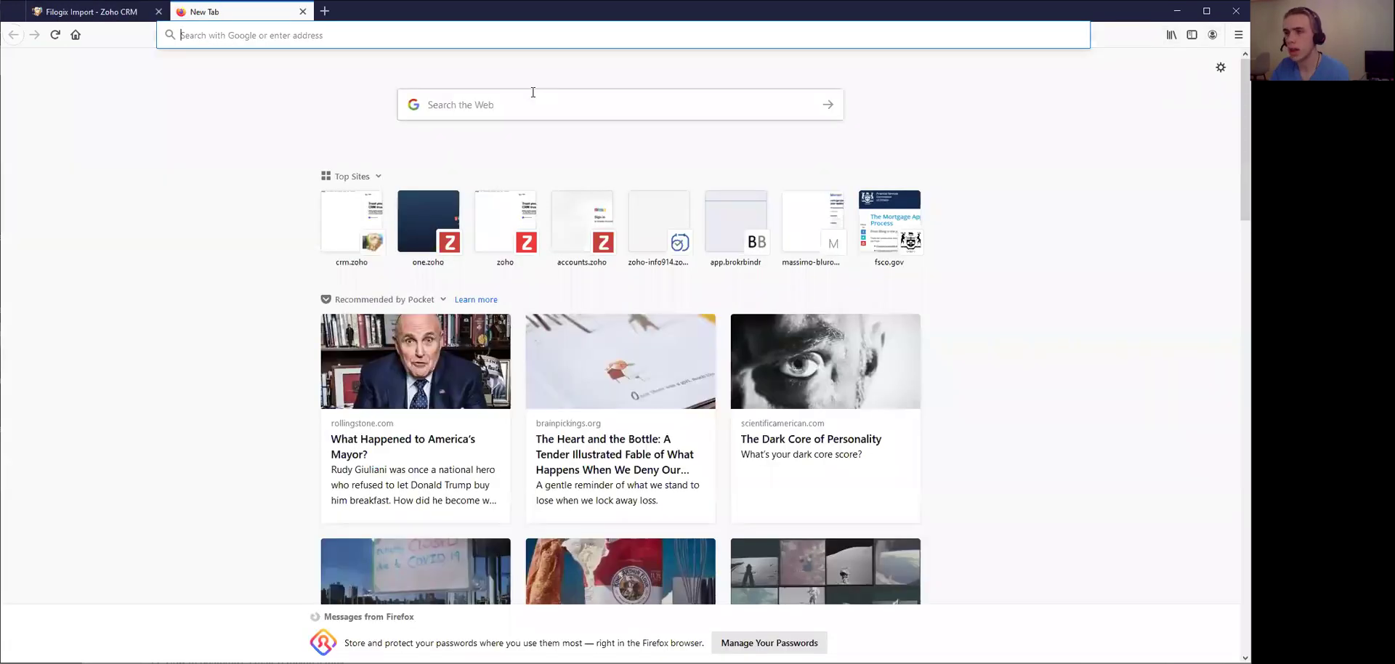
text(crm.zoho.com)
key(Return)
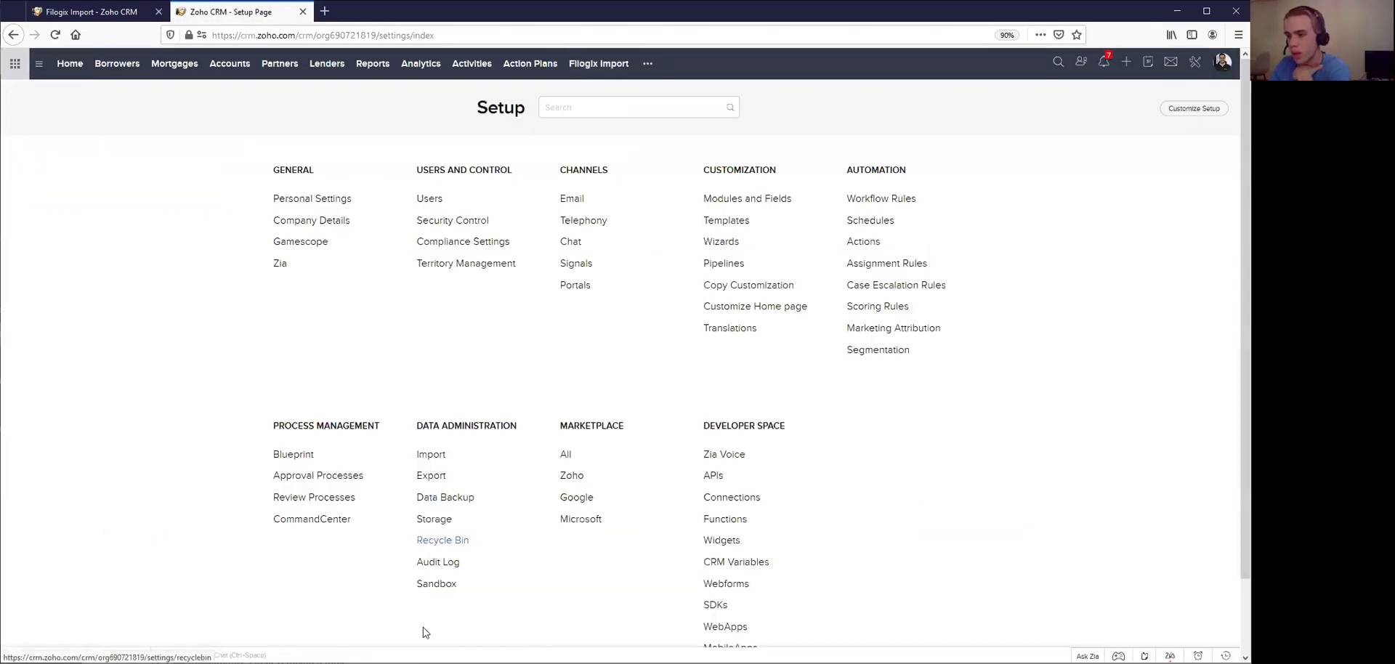
click(434, 564)
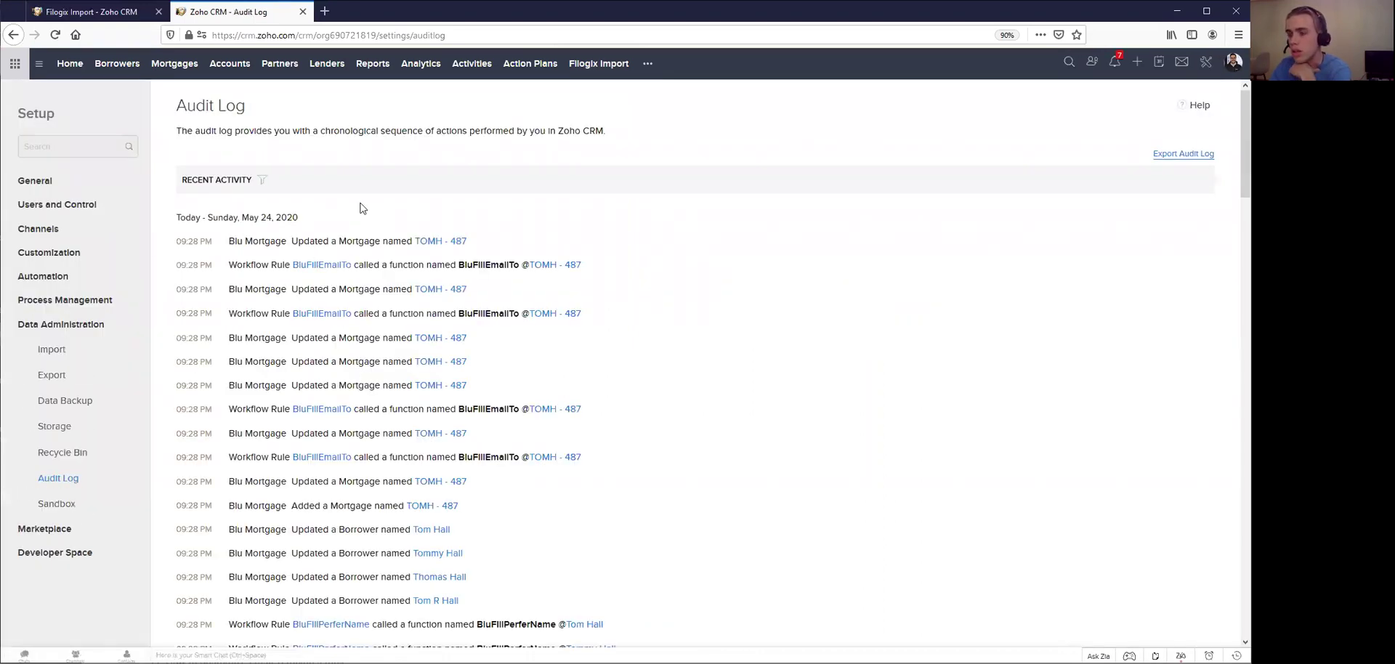
click(433, 244)
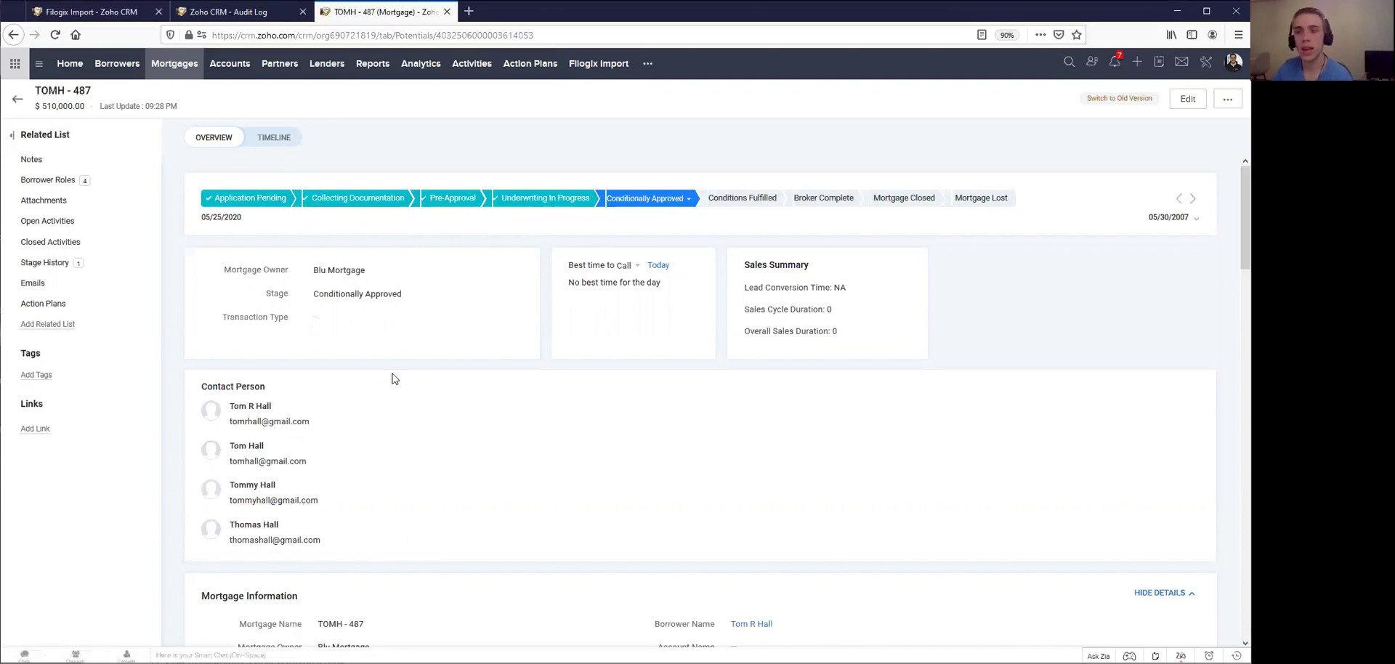
Step: Open the mortgage's first contact person and review the borrower, communication and address information
click(254, 409)
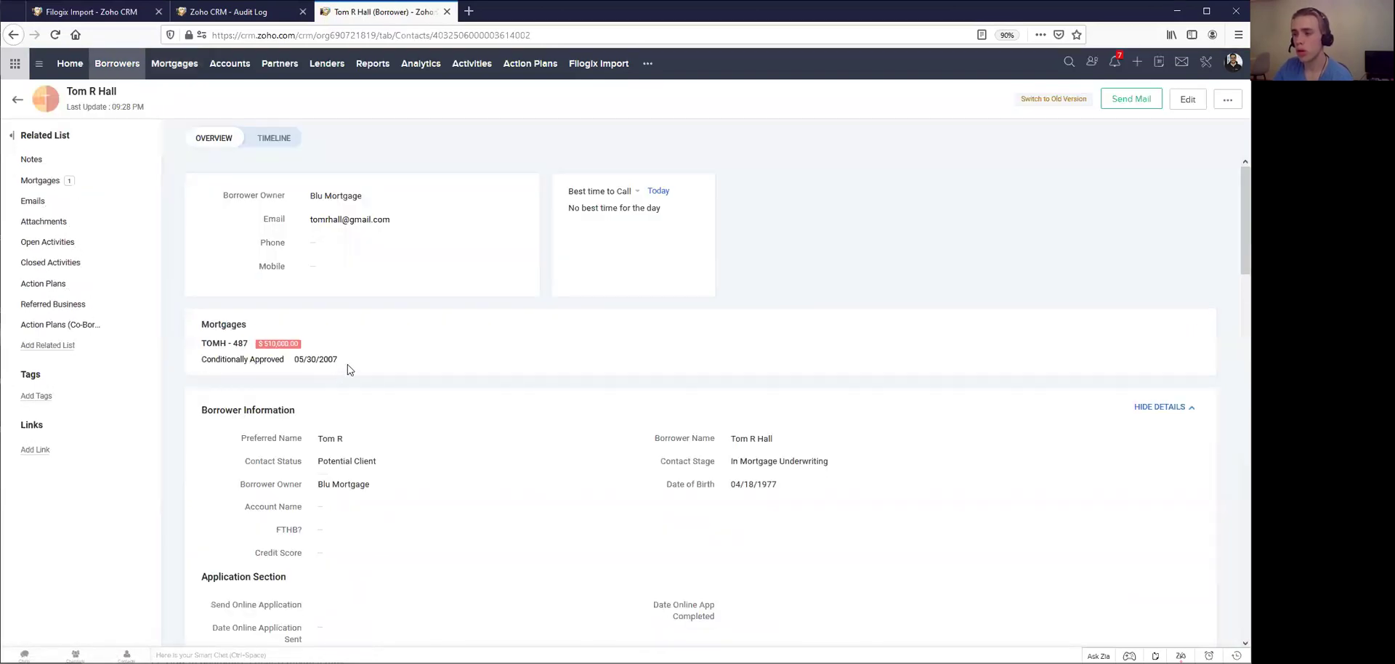
scroll(696, 403, down, 2)
scroll(696, 404, down, 6)
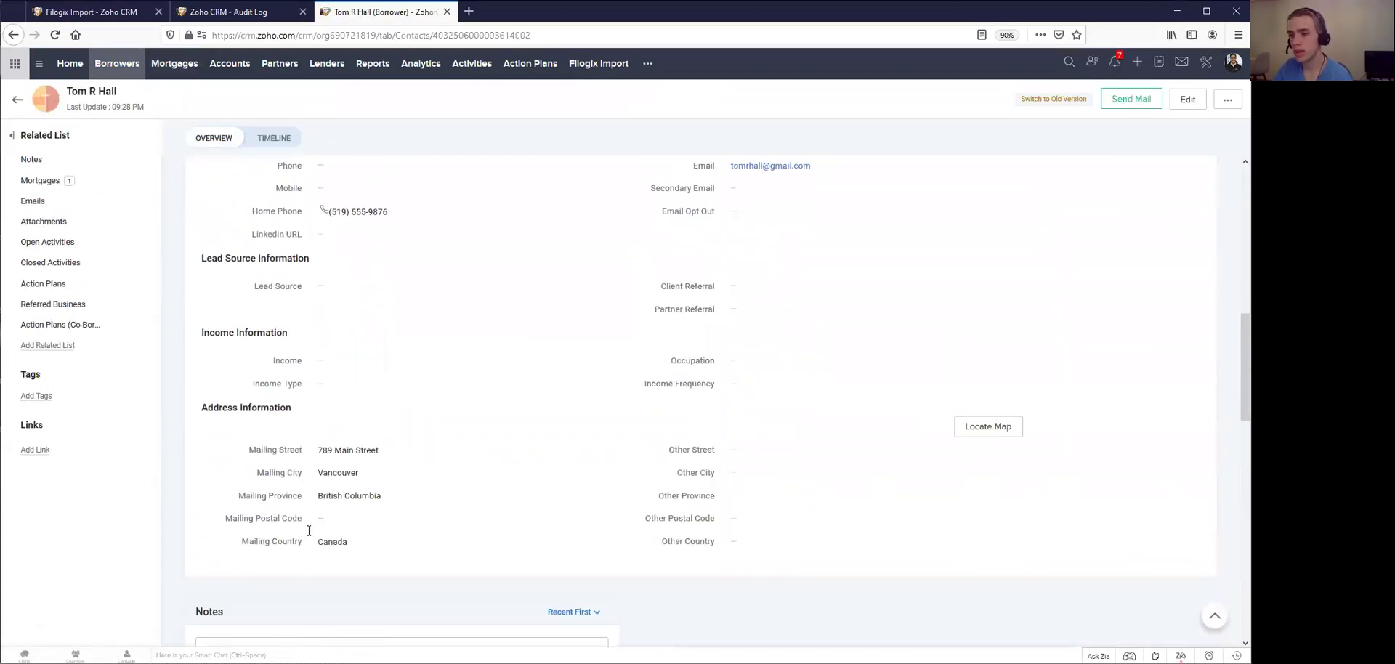
scroll(488, 486, up, 5)
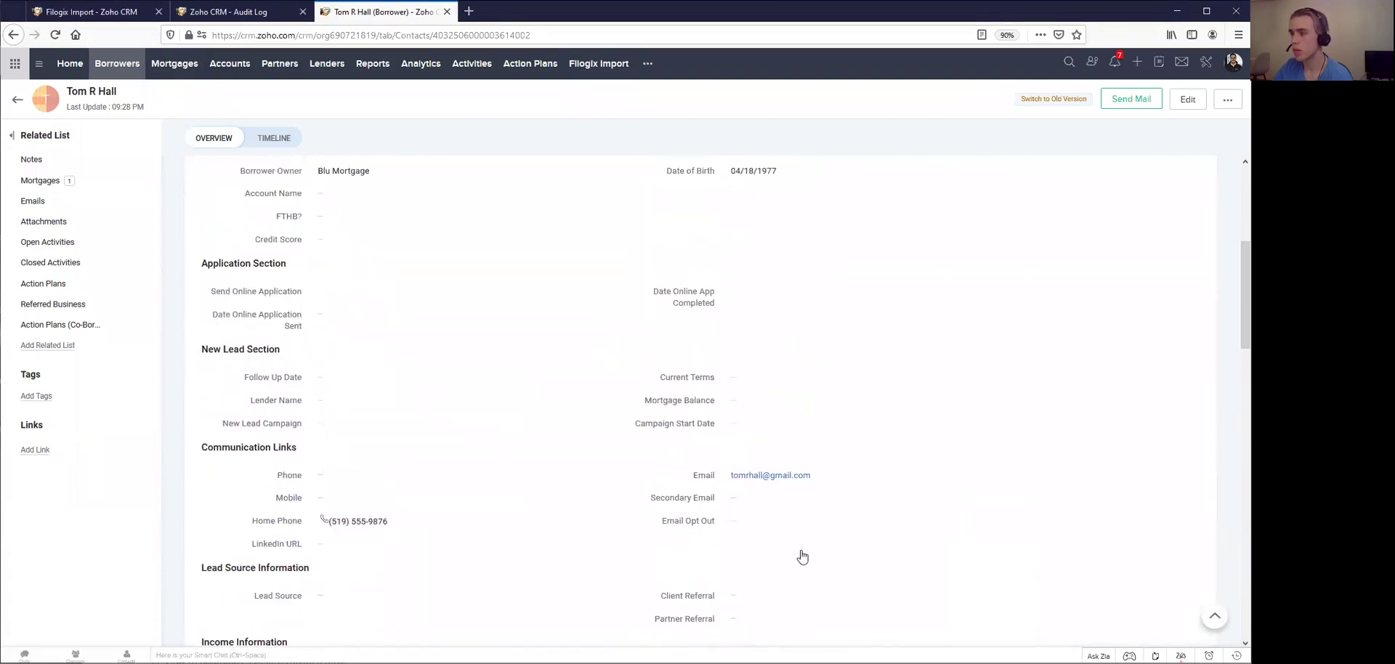
scroll(651, 491, up, 2)
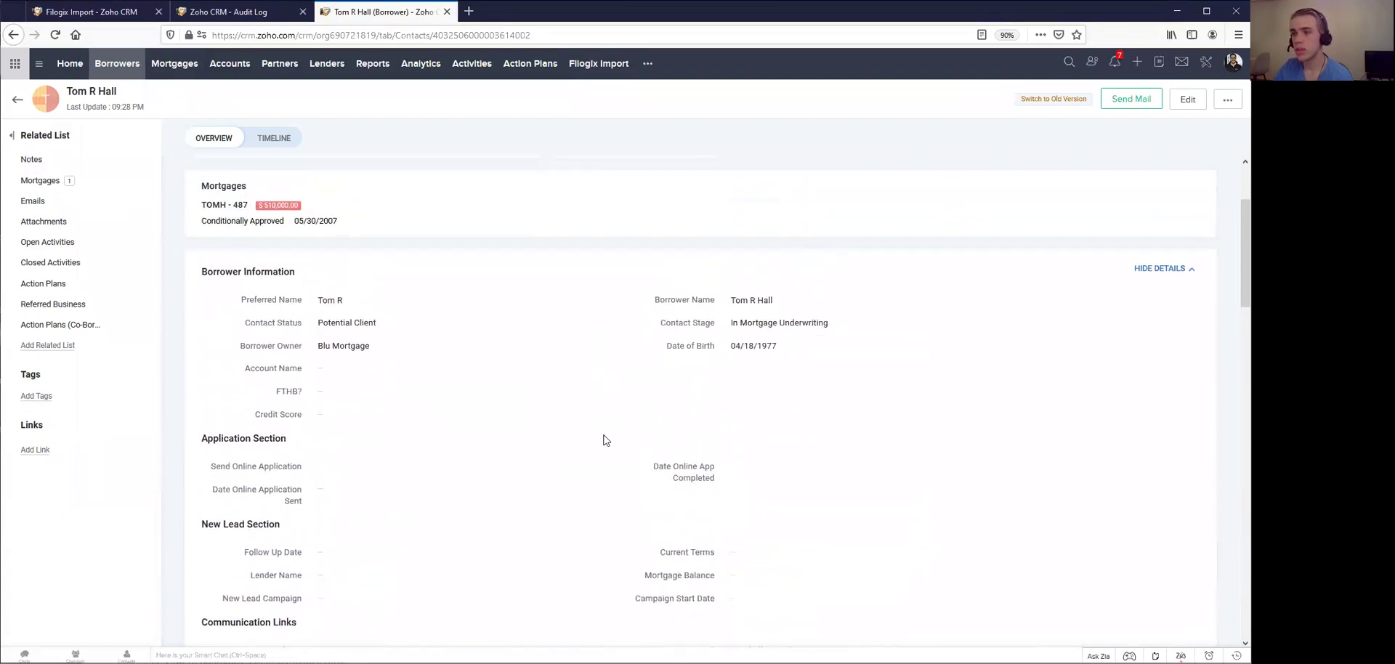
scroll(358, 224, up, 1)
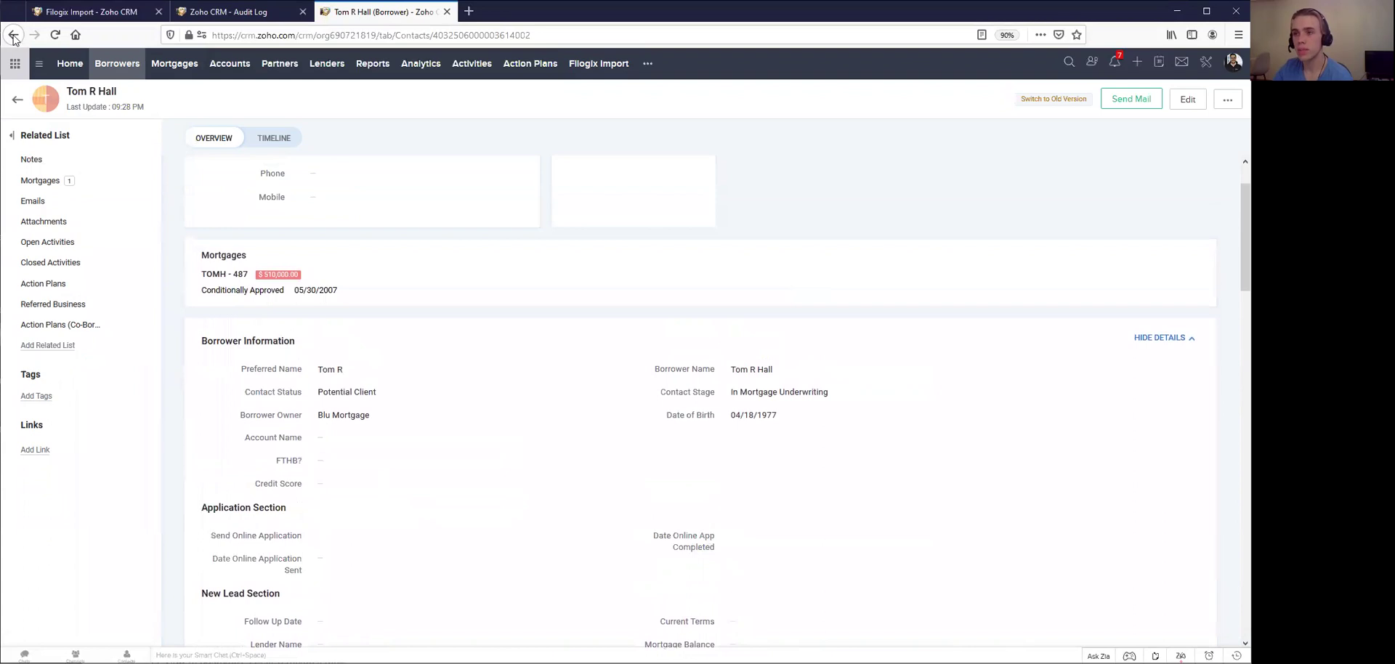
Step: Return to the mortgage record and review its contacts, important dates, lender, mortgage details and subject property
click(14, 35)
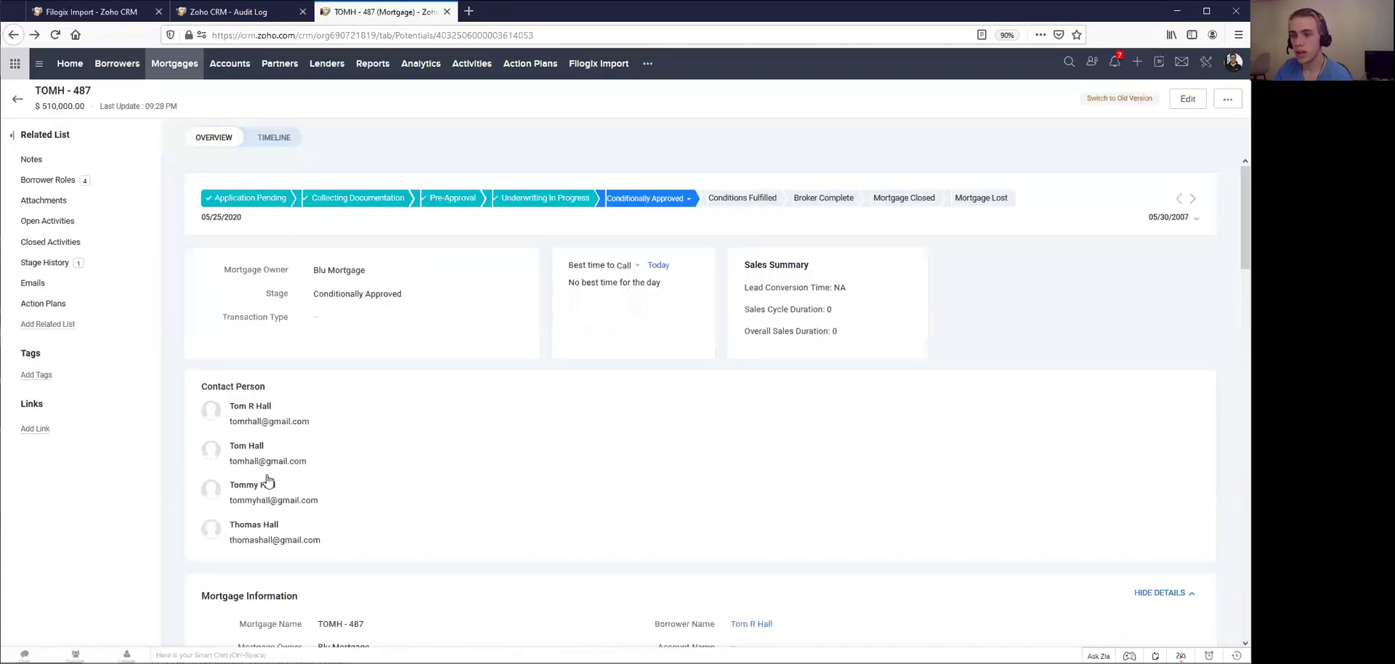
scroll(426, 363, down, 2)
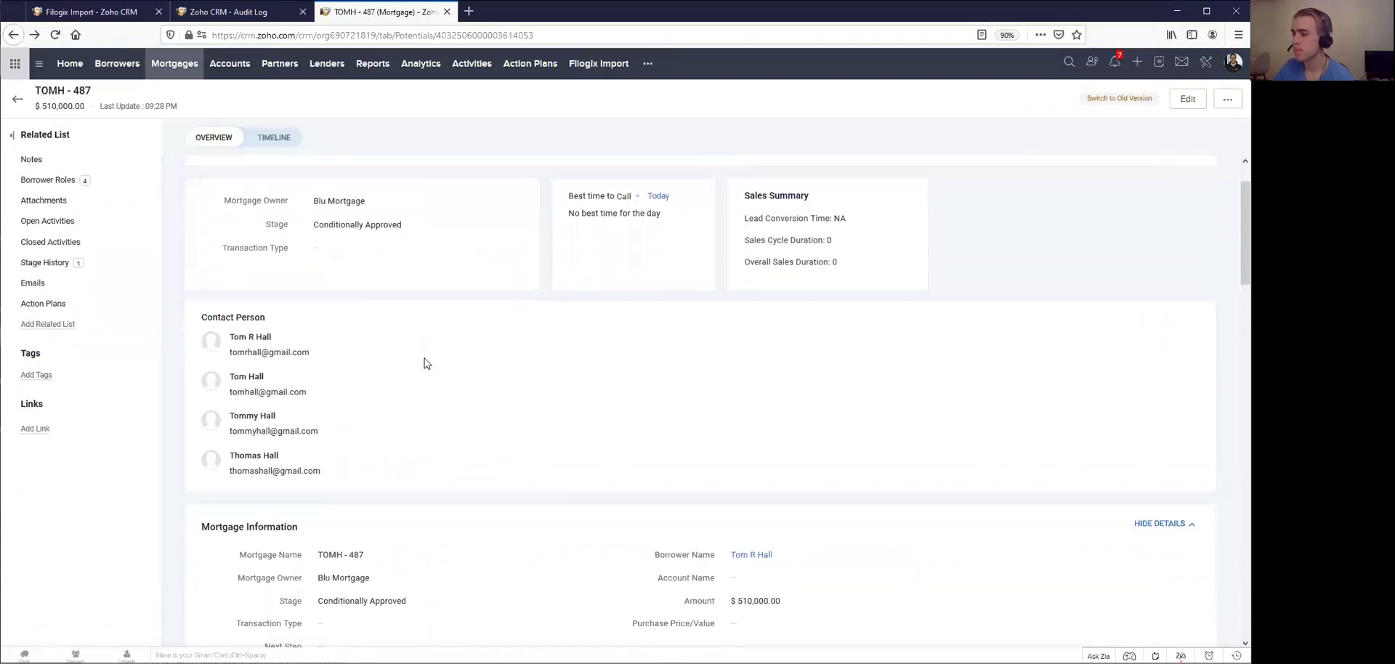
scroll(427, 363, down, 5)
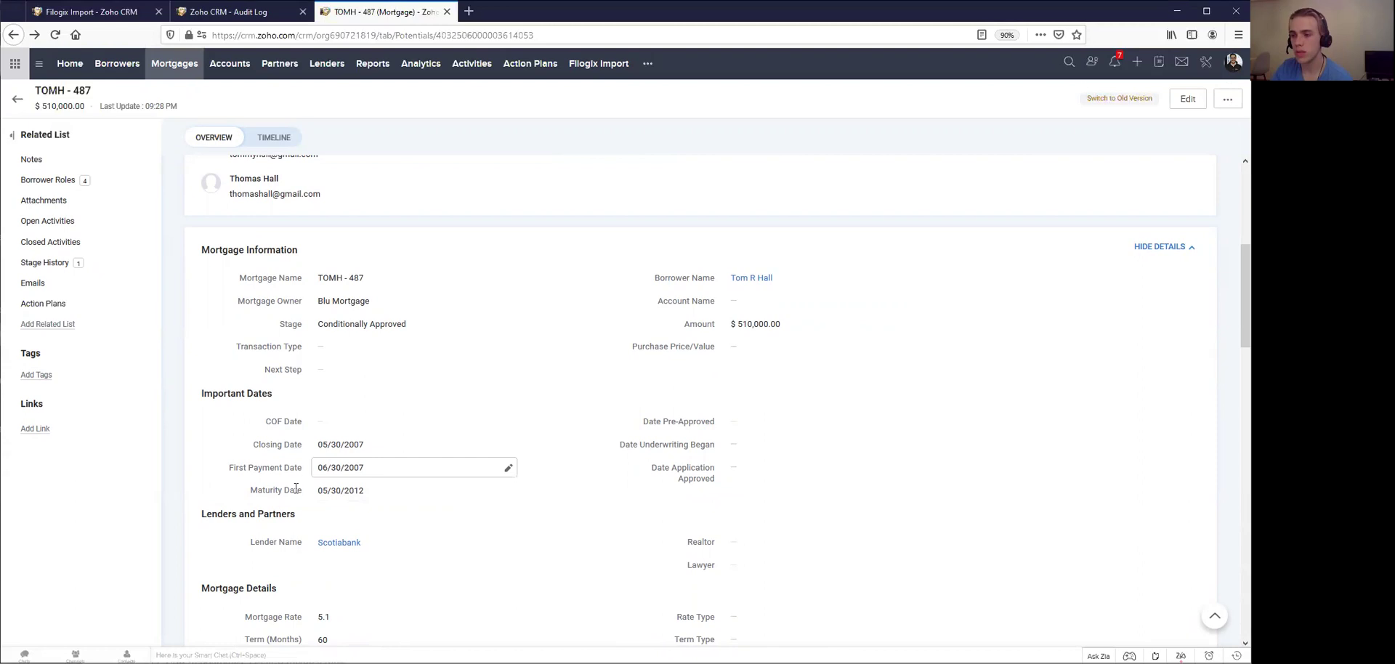
scroll(282, 505, down, 2)
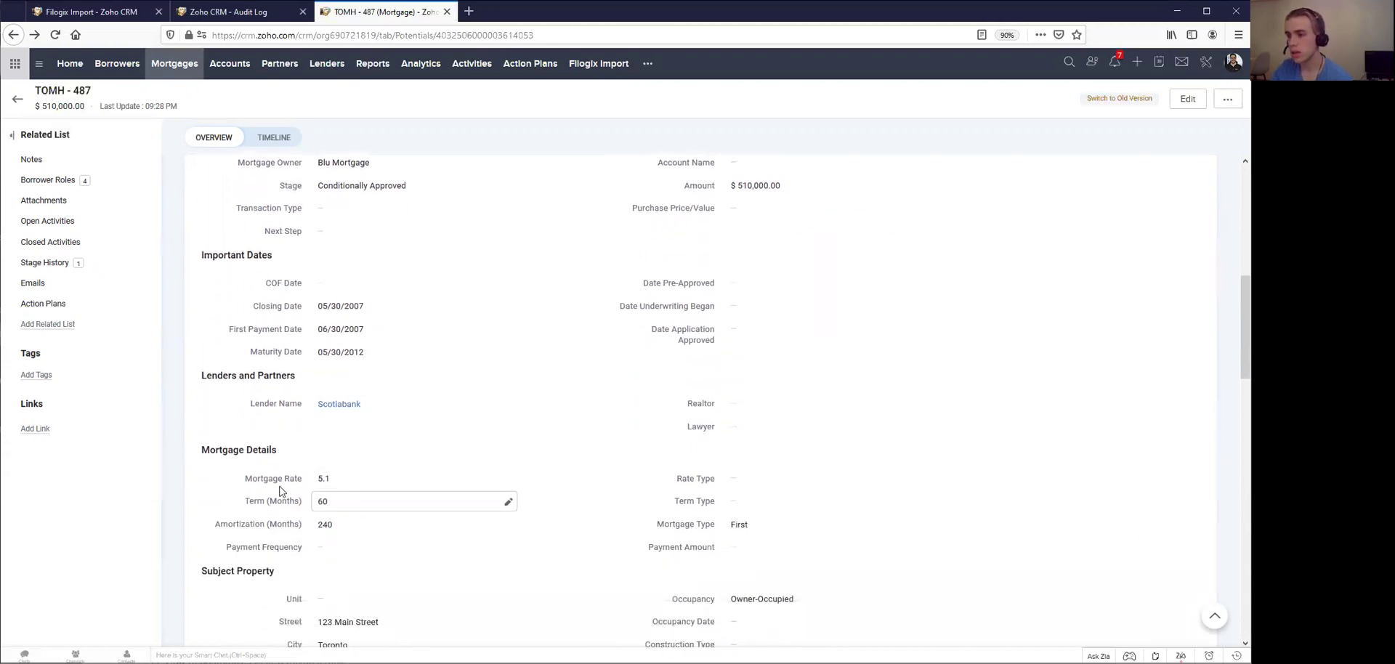
scroll(608, 532, down, 2)
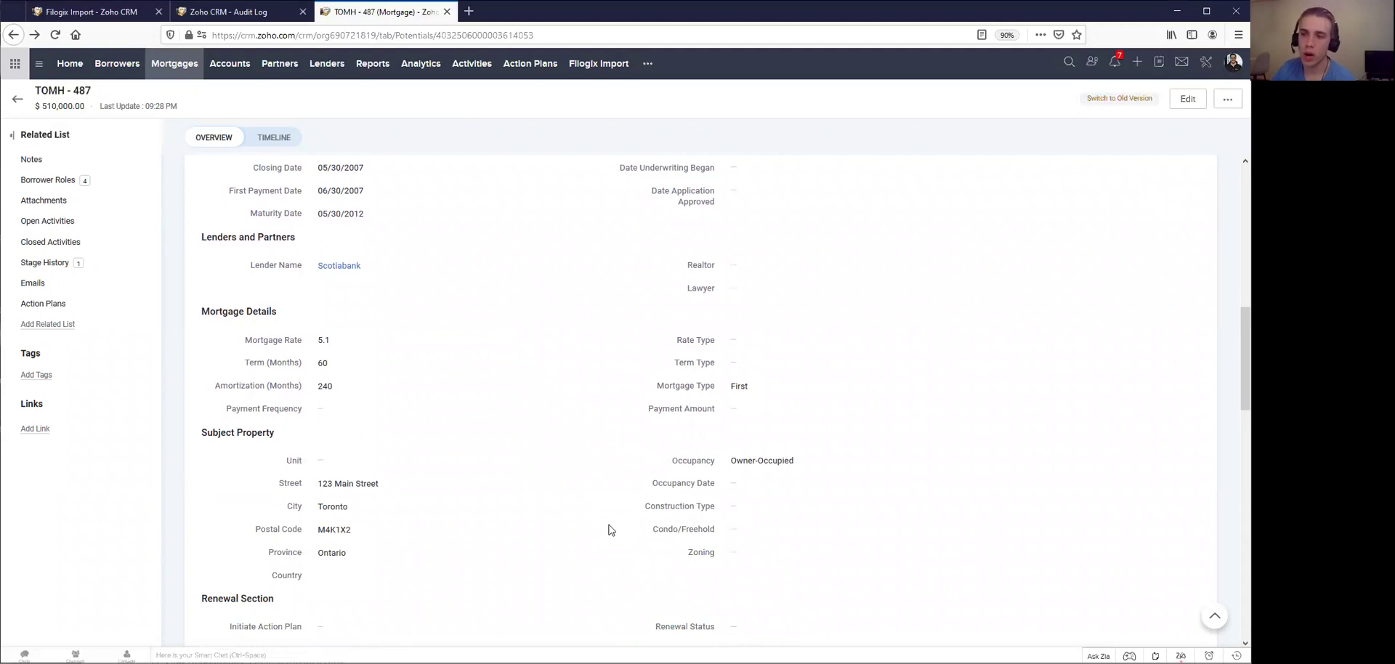
scroll(578, 483, up, 10)
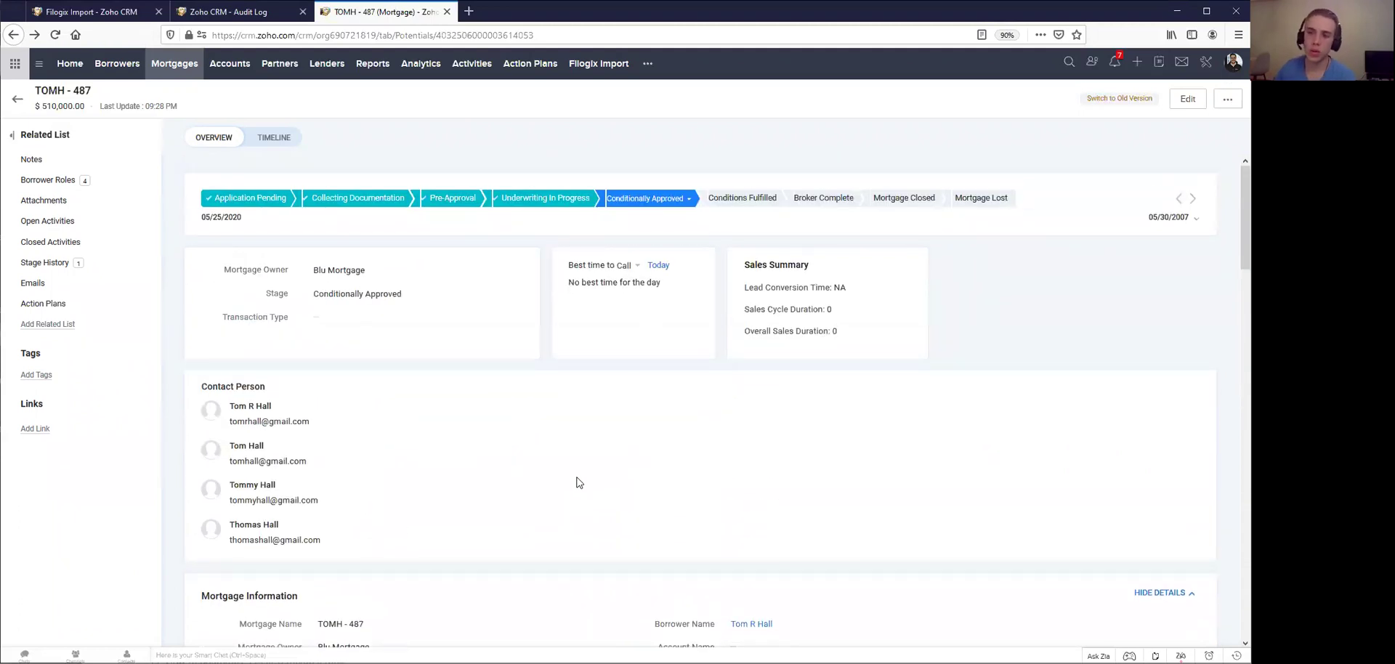